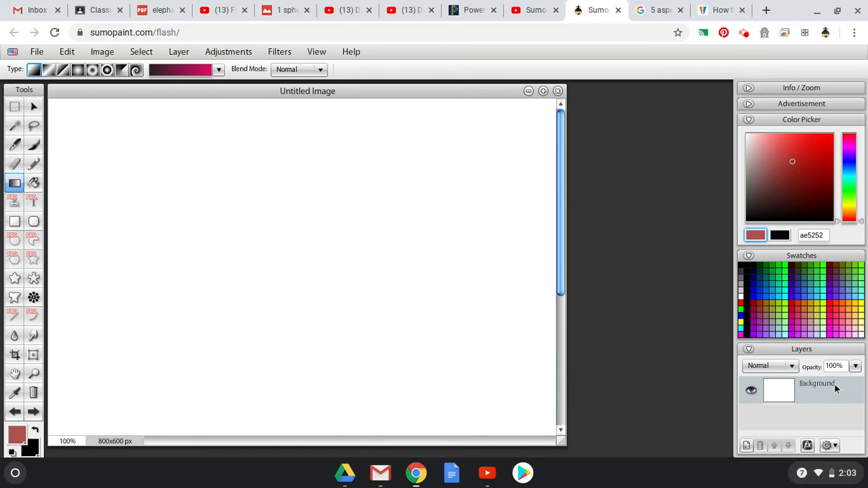
# Add a new layer and draw a large circular selection on the left half of the canvas.
pyautogui.click(747, 445)
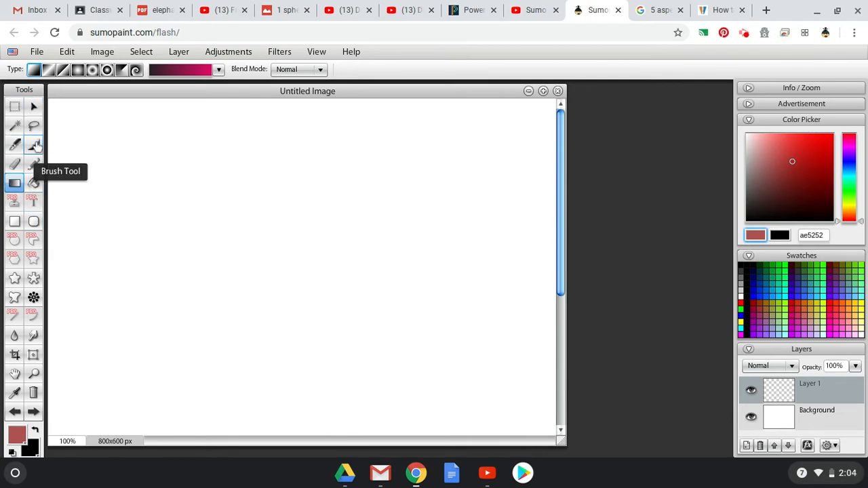
pyautogui.click(35, 145)
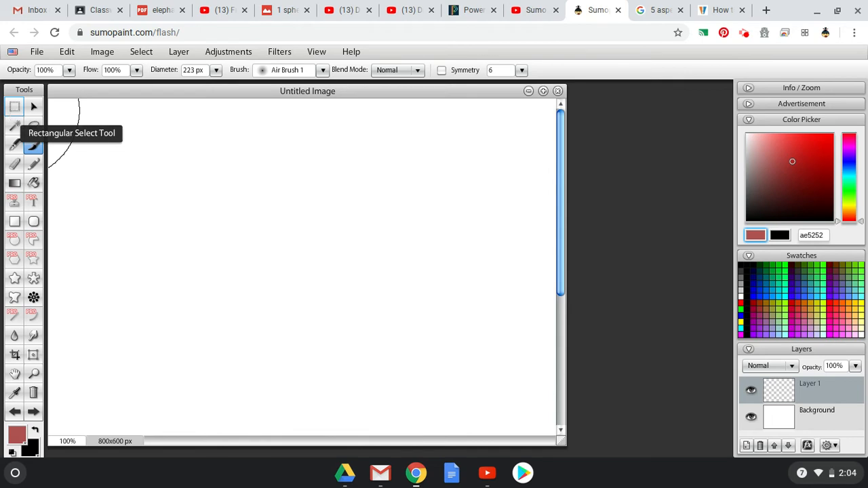
pyautogui.click(14, 108)
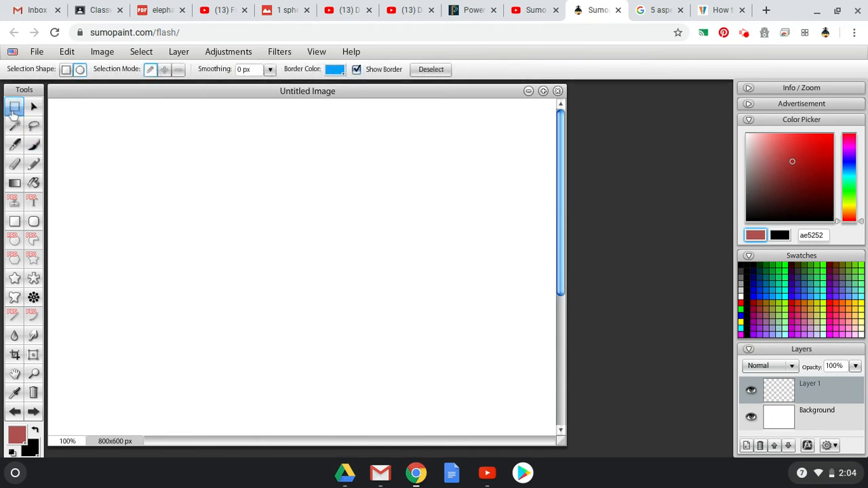
pyautogui.click(79, 70)
pyautogui.moveTo(103, 159); pyautogui.dragTo(297, 351)
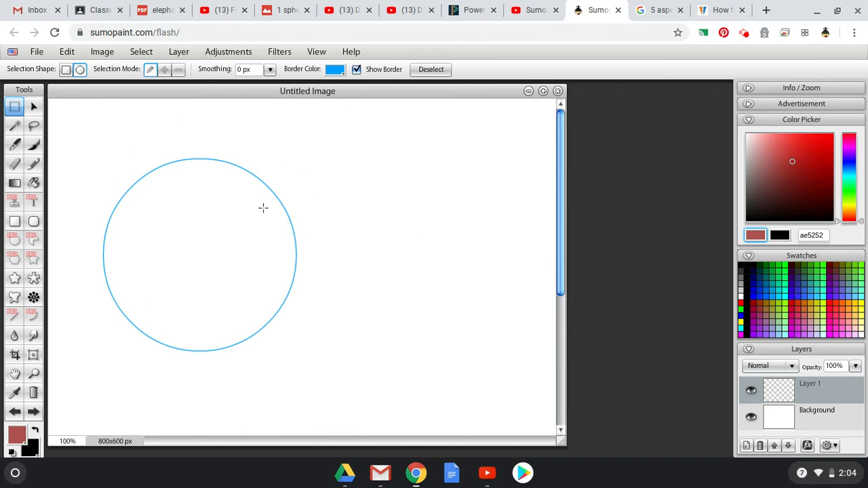
# Set the foreground color to gray 898585 and fill the circular selection on Layer 1 with the Brush tool.
pyautogui.click(34, 145)
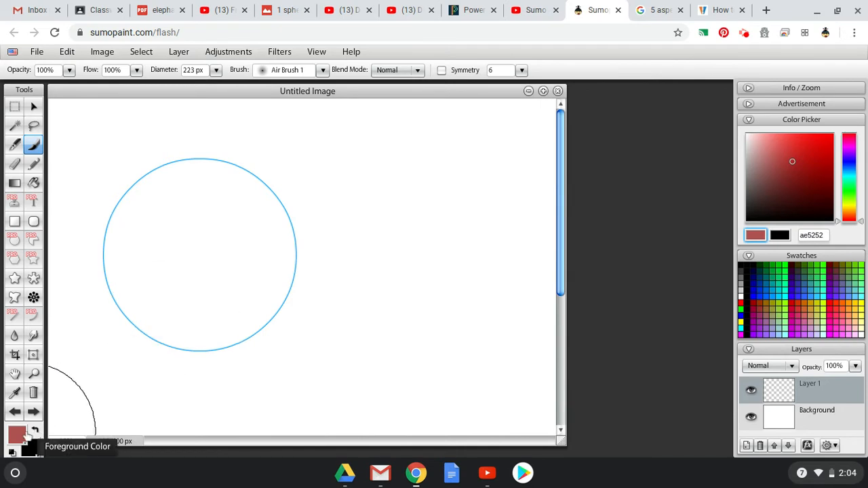
pyautogui.click(19, 437)
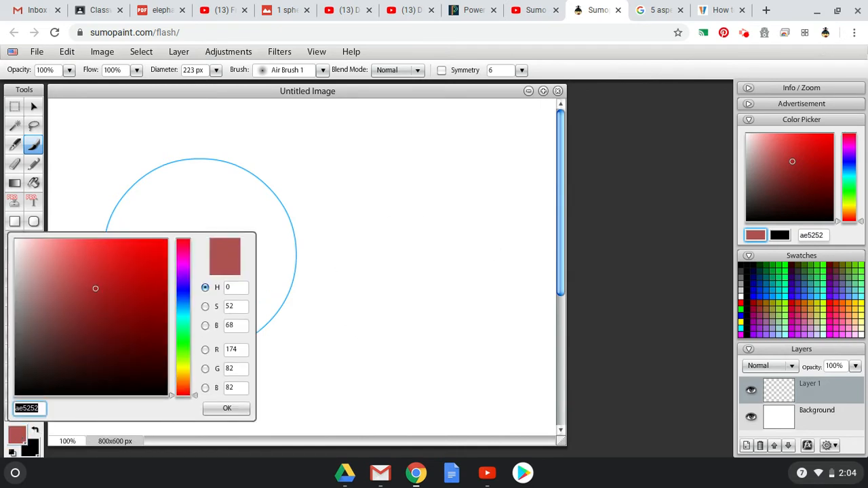
pyautogui.click(749, 180)
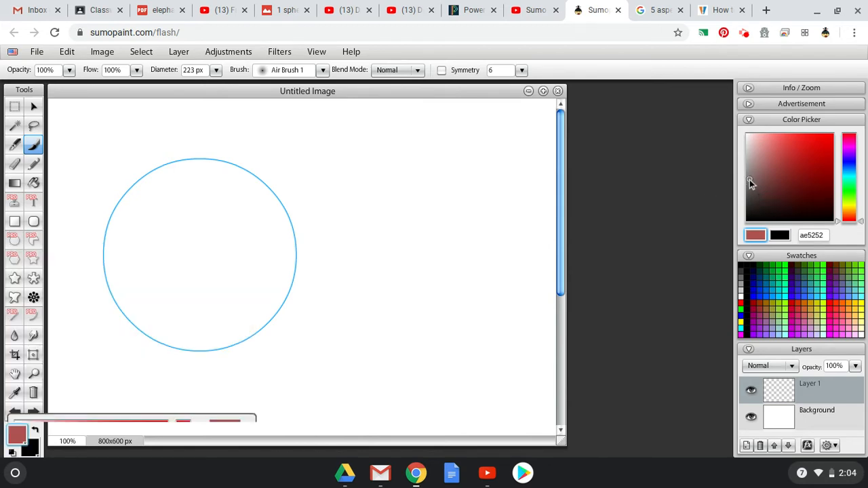
pyautogui.click(749, 174)
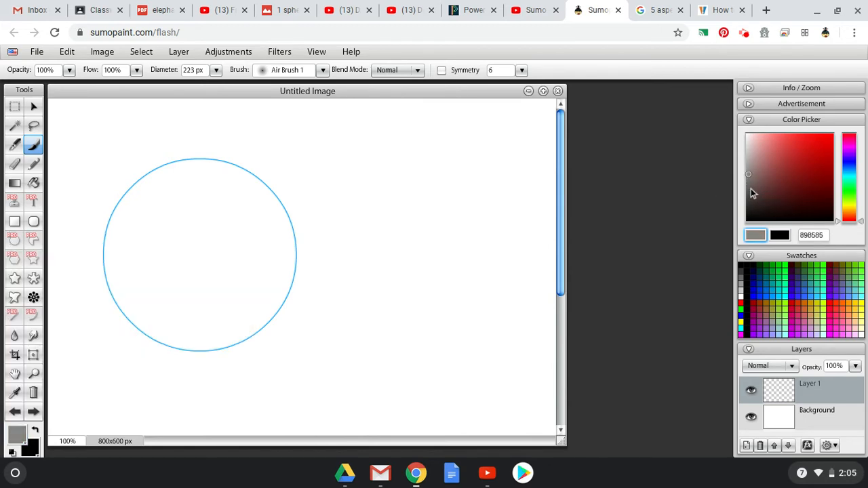
pyautogui.moveTo(161, 252)
pyautogui.mouseDown()
pyautogui.moveTo(194, 272)
pyautogui.moveTo(165, 204)
pyautogui.moveTo(233, 323)
pyautogui.moveTo(278, 215)
pyautogui.moveTo(186, 224)
pyautogui.mouseUp()
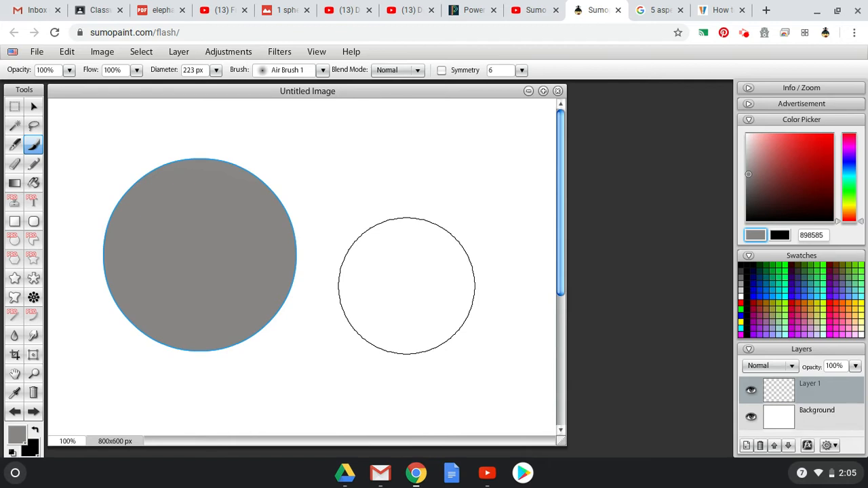
pyautogui.click(814, 390)
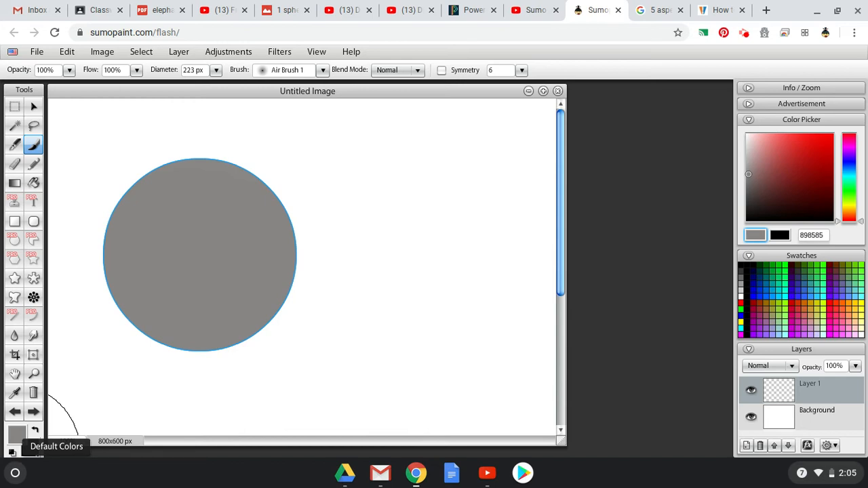
# Reset the colors to default, swap them to make white the foreground, and dab one Air Brush 1 highlight on the circle's upper-left area.
pyautogui.click(12, 452)
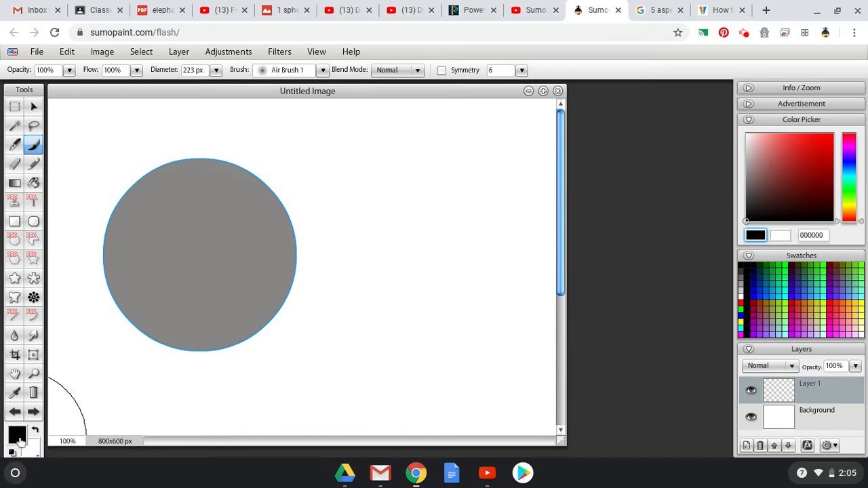
pyautogui.click(34, 433)
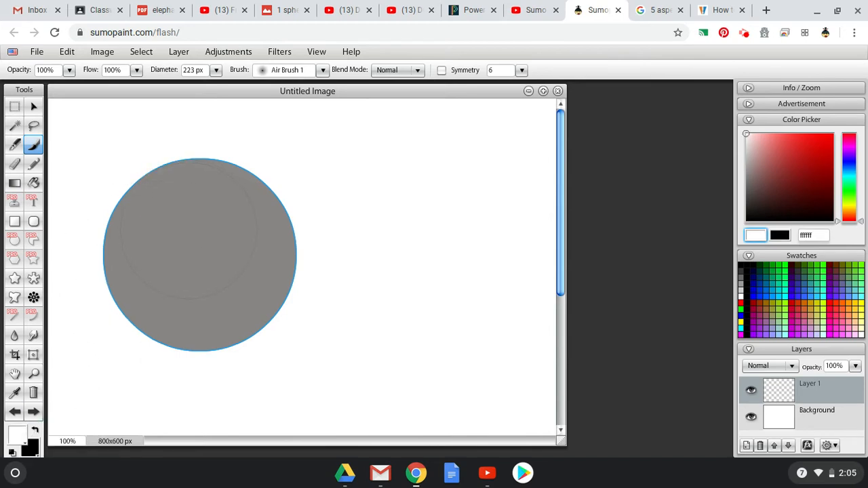
pyautogui.click(189, 231)
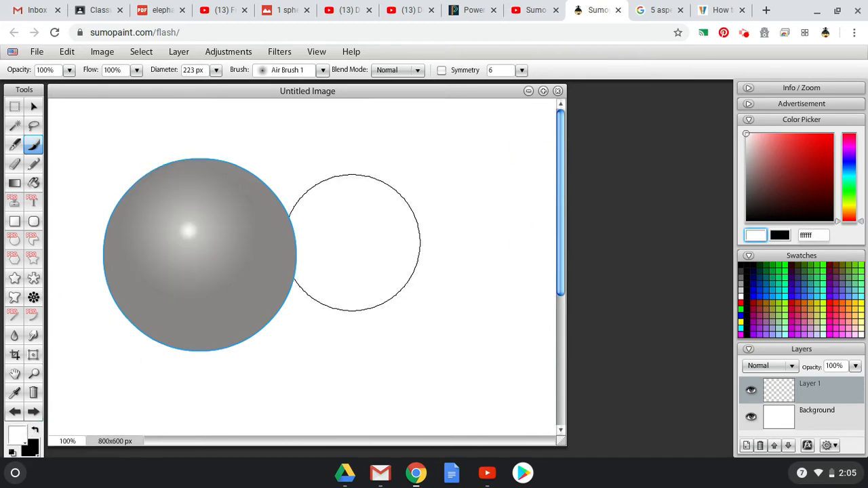
pyautogui.hotkey('ctrl', 'z')
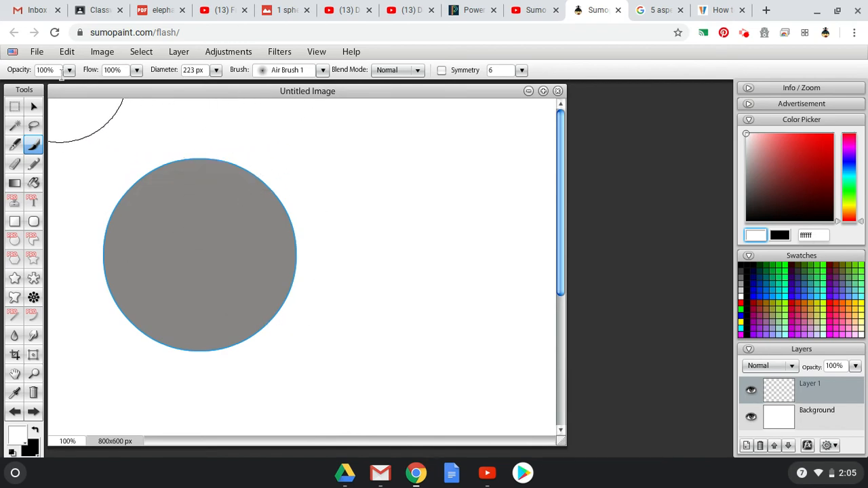
pyautogui.click(320, 70)
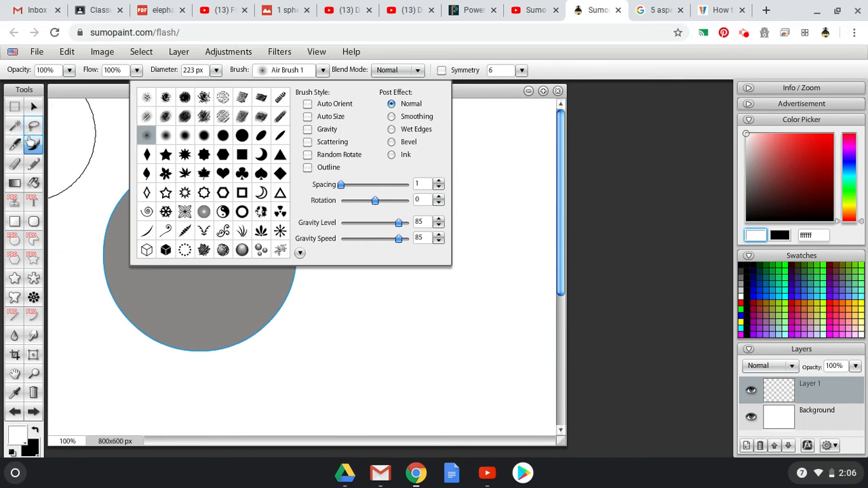
pyautogui.click(92, 93)
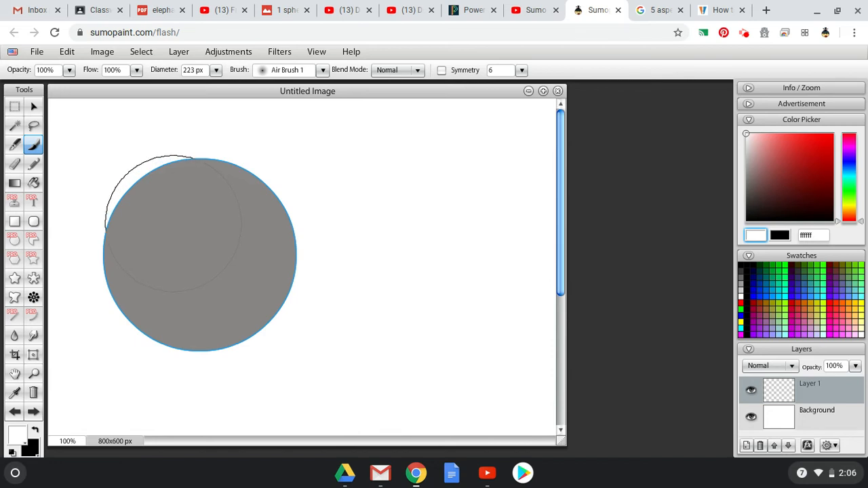
pyautogui.click(173, 224)
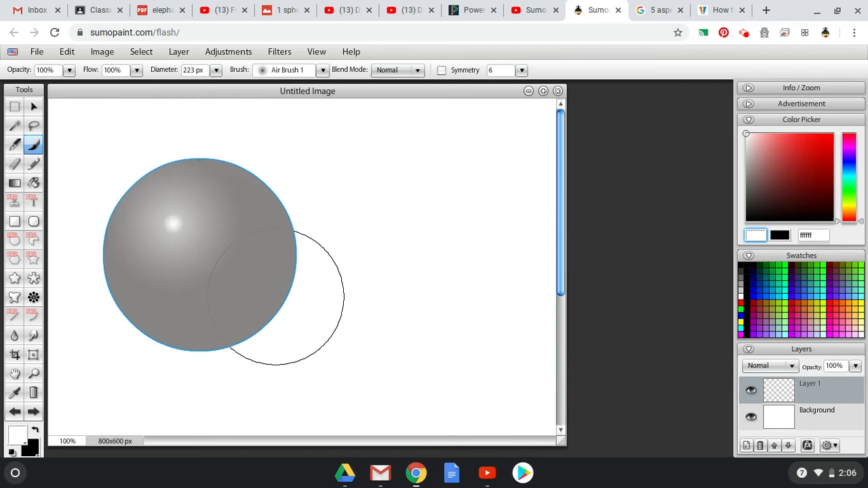
# Set the brush opacity to 20% and flow to 21%, and paint soft white light over the sphere's upper-left area.
pyautogui.click(69, 70)
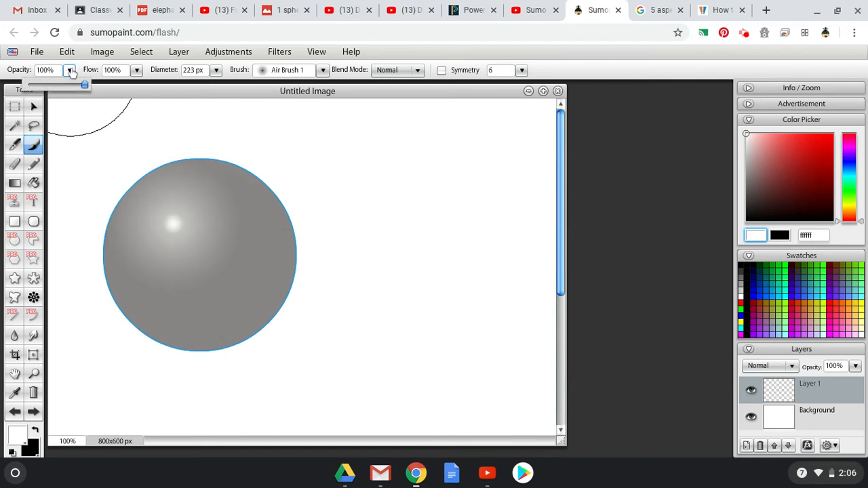
pyautogui.click(40, 86)
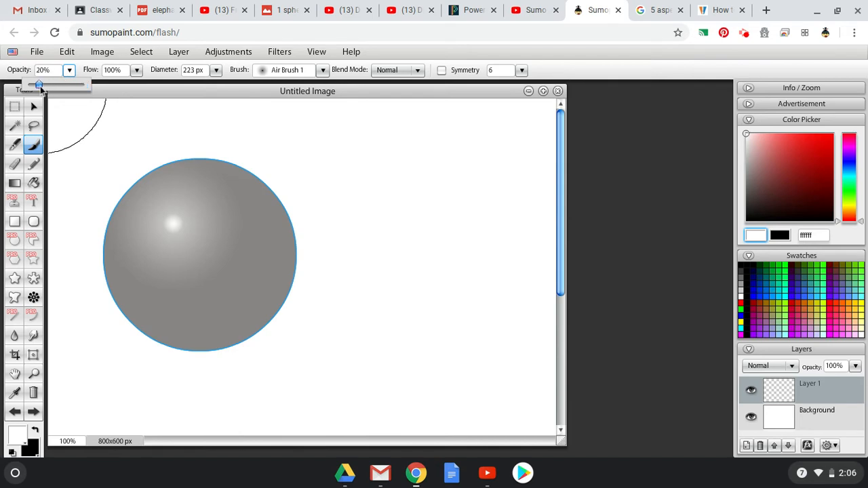
pyautogui.click(136, 72)
pyautogui.moveTo(151, 84); pyautogui.dragTo(107, 84)
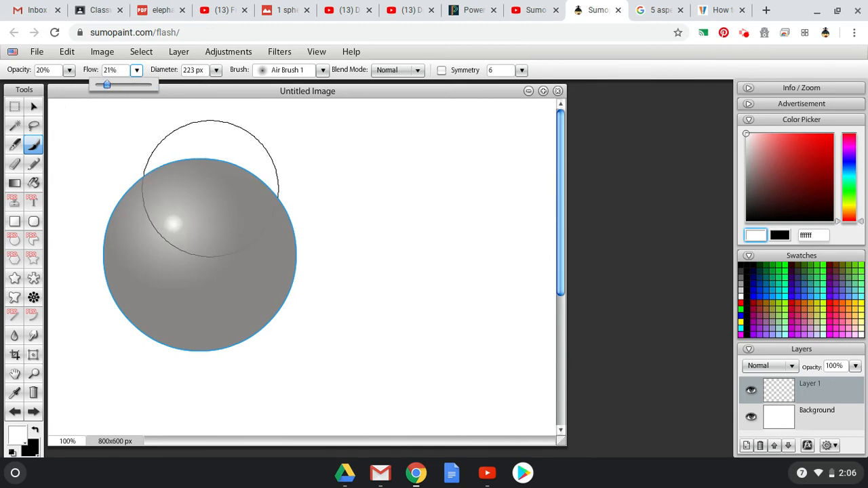
pyautogui.moveTo(206, 146)
pyautogui.mouseDown()
pyautogui.moveTo(165, 213)
pyautogui.moveTo(203, 245)
pyautogui.moveTo(174, 183)
pyautogui.moveTo(140, 238)
pyautogui.moveTo(211, 234)
pyautogui.moveTo(228, 187)
pyautogui.moveTo(87, 219)
pyautogui.moveTo(157, 232)
pyautogui.moveTo(182, 203)
pyautogui.moveTo(166, 206)
pyautogui.moveTo(202, 173)
pyautogui.moveTo(163, 151)
pyautogui.moveTo(197, 212)
pyautogui.moveTo(164, 230)
pyautogui.moveTo(179, 213)
pyautogui.moveTo(186, 225)
pyautogui.moveTo(230, 230)
pyautogui.moveTo(122, 219)
pyautogui.moveTo(181, 231)
pyautogui.moveTo(176, 155)
pyautogui.moveTo(173, 230)
pyautogui.moveTo(184, 230)
pyautogui.mouseUp()
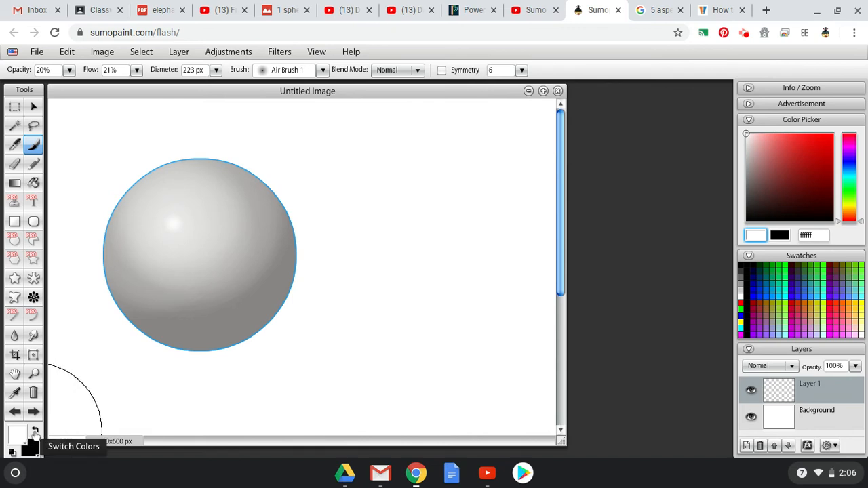
# Swap the foreground to black, set the brush diameter to 137 px, and shade the right and lower parts of the sphere.
pyautogui.click(36, 433)
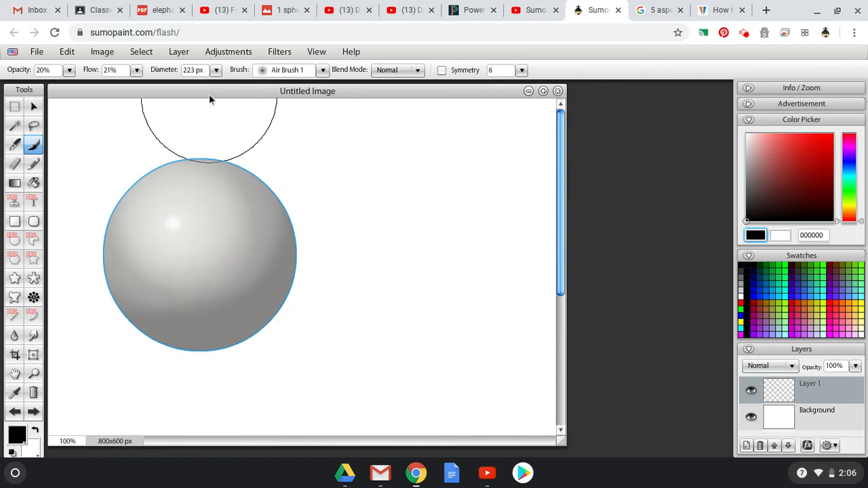
pyautogui.click(215, 71)
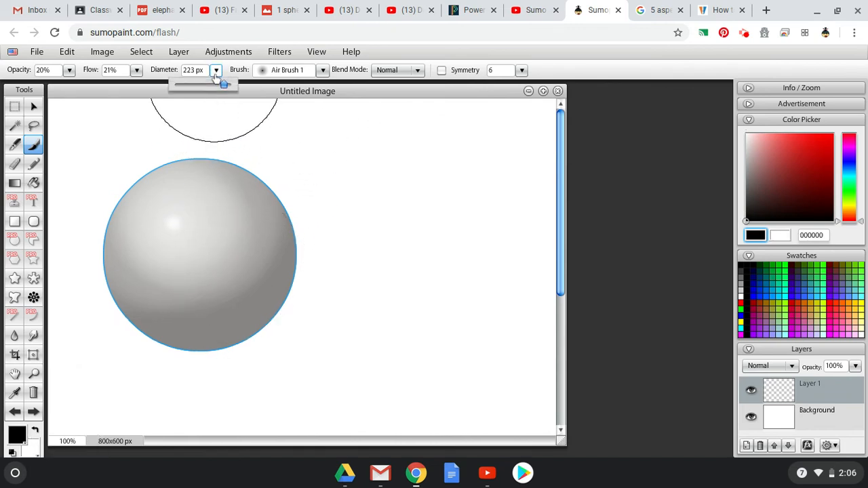
pyautogui.moveTo(223, 83); pyautogui.dragTo(204, 84)
pyautogui.moveTo(262, 215)
pyautogui.mouseDown()
pyautogui.moveTo(273, 252)
pyautogui.moveTo(251, 306)
pyautogui.moveTo(209, 320)
pyautogui.moveTo(145, 308)
pyautogui.moveTo(111, 286)
pyautogui.moveTo(138, 312)
pyautogui.moveTo(217, 325)
pyautogui.moveTo(246, 315)
pyautogui.moveTo(262, 266)
pyautogui.moveTo(236, 220)
pyautogui.moveTo(281, 210)
pyautogui.moveTo(244, 146)
pyautogui.moveTo(253, 187)
pyautogui.moveTo(235, 233)
pyautogui.moveTo(183, 267)
pyautogui.moveTo(88, 271)
pyautogui.moveTo(78, 263)
pyautogui.moveTo(176, 270)
pyautogui.moveTo(288, 237)
pyautogui.moveTo(314, 175)
pyautogui.moveTo(224, 136)
pyautogui.mouseUp()
pyautogui.moveTo(198, 170)
pyautogui.mouseDown()
pyautogui.moveTo(250, 227)
pyautogui.moveTo(248, 243)
pyautogui.moveTo(210, 272)
pyautogui.moveTo(130, 292)
pyautogui.moveTo(214, 284)
pyautogui.moveTo(266, 254)
pyautogui.moveTo(272, 210)
pyautogui.moveTo(262, 247)
pyautogui.moveTo(217, 298)
pyautogui.moveTo(176, 316)
pyautogui.mouseUp()
pyautogui.moveTo(179, 315)
pyautogui.mouseDown()
pyautogui.moveTo(276, 265)
pyautogui.moveTo(275, 204)
pyautogui.moveTo(145, 300)
pyautogui.moveTo(238, 217)
pyautogui.moveTo(209, 145)
pyautogui.moveTo(272, 197)
pyautogui.moveTo(267, 271)
pyautogui.moveTo(145, 329)
pyautogui.moveTo(177, 316)
pyautogui.moveTo(229, 261)
pyautogui.moveTo(248, 184)
pyautogui.moveTo(155, 348)
pyautogui.moveTo(145, 349)
pyautogui.moveTo(248, 306)
pyautogui.moveTo(267, 278)
pyautogui.moveTo(290, 211)
pyautogui.moveTo(251, 236)
pyautogui.moveTo(242, 267)
pyautogui.moveTo(114, 305)
pyautogui.mouseUp()
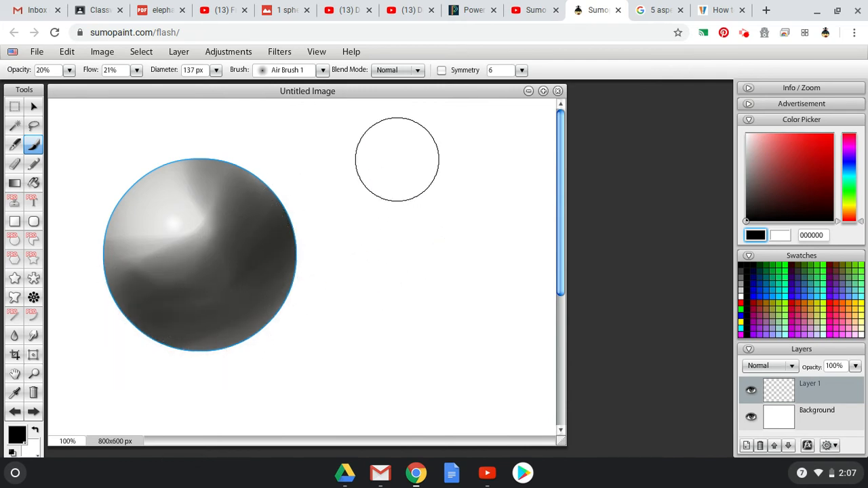
pyautogui.moveTo(262, 178); pyautogui.dragTo(300, 229)
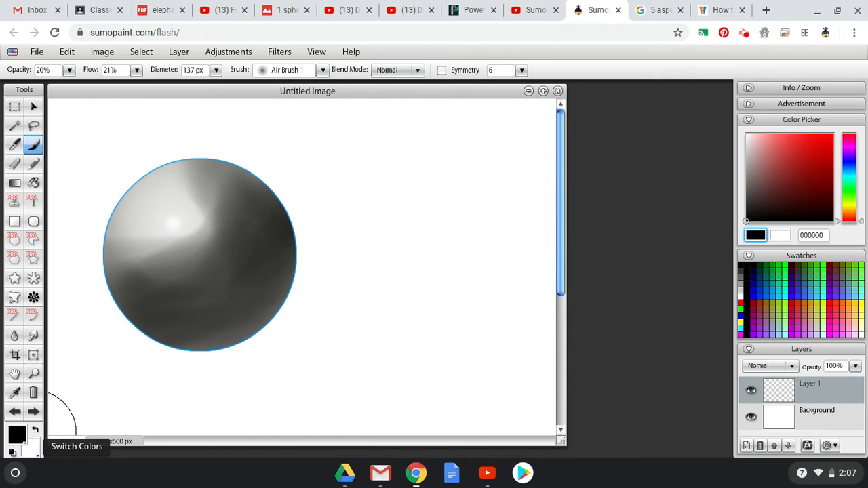
# Swap the foreground back to white and blend the hard shadow edge around the sphere's highlight.
pyautogui.click(34, 430)
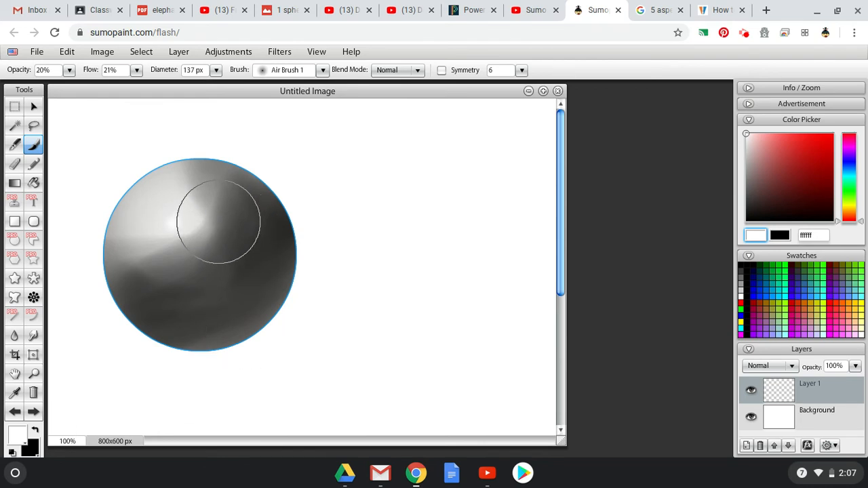
pyautogui.moveTo(219, 224)
pyautogui.mouseDown()
pyautogui.moveTo(169, 206)
pyautogui.moveTo(168, 241)
pyautogui.moveTo(203, 252)
pyautogui.moveTo(219, 228)
pyautogui.moveTo(196, 202)
pyautogui.moveTo(162, 217)
pyautogui.moveTo(158, 247)
pyautogui.moveTo(204, 256)
pyautogui.moveTo(238, 207)
pyautogui.moveTo(215, 176)
pyautogui.moveTo(156, 205)
pyautogui.moveTo(130, 249)
pyautogui.moveTo(155, 276)
pyautogui.moveTo(192, 265)
pyautogui.moveTo(191, 213)
pyautogui.moveTo(179, 228)
pyautogui.moveTo(195, 236)
pyautogui.moveTo(196, 199)
pyautogui.mouseUp()
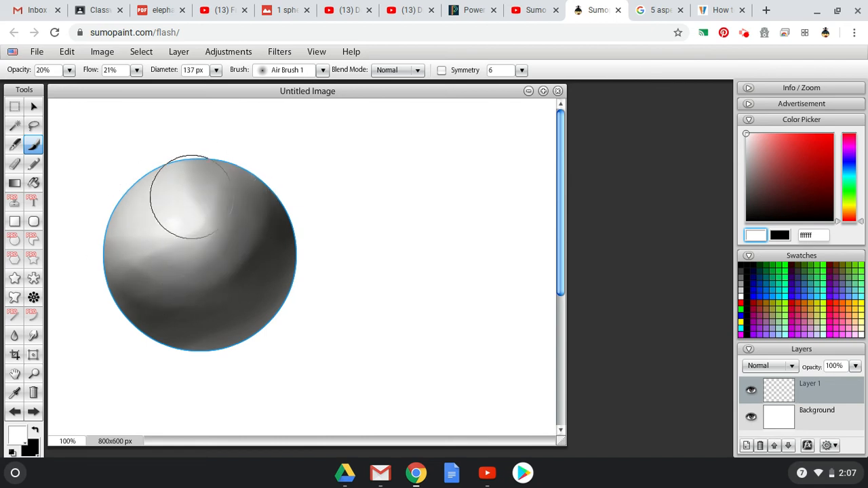
pyautogui.rightClick(203, 197)
pyautogui.click(224, 169)
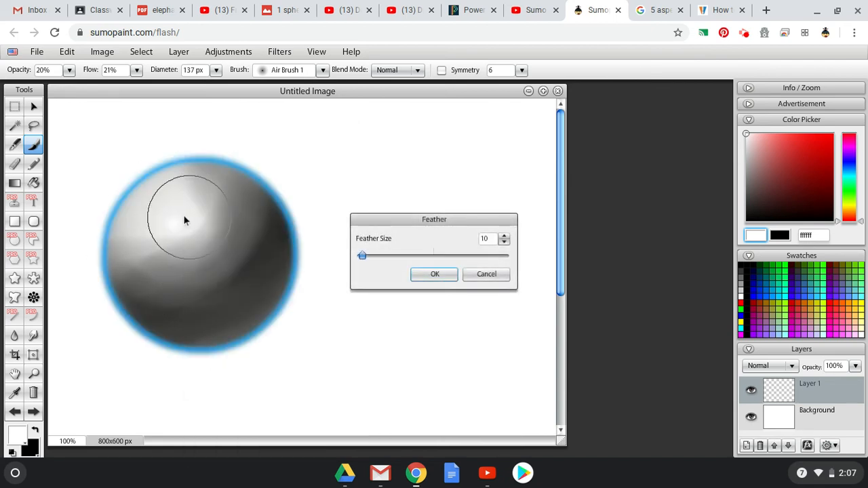
pyautogui.click(472, 276)
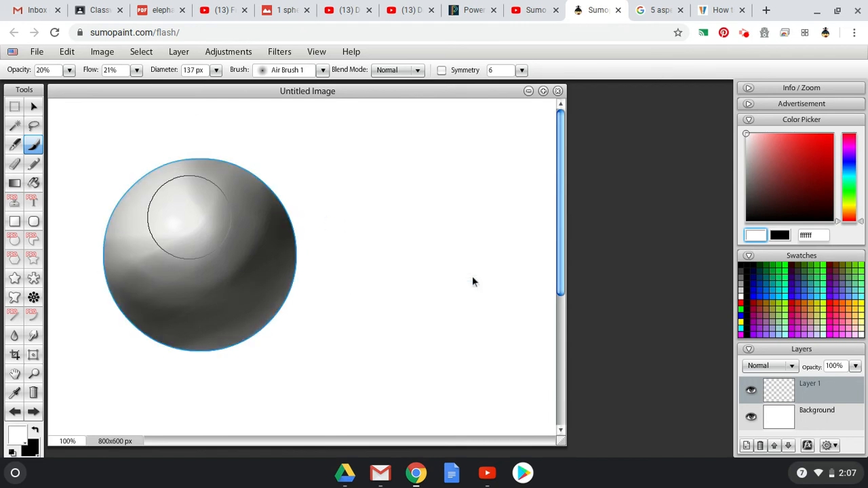
# Lighten the sphere's midtones and lower-right rim with white, and check the labeled sphere reference in the Google Images results.
pyautogui.moveTo(175, 231)
pyautogui.mouseDown()
pyautogui.moveTo(154, 250)
pyautogui.moveTo(191, 225)
pyautogui.moveTo(176, 192)
pyautogui.moveTo(155, 192)
pyautogui.moveTo(172, 228)
pyautogui.moveTo(213, 213)
pyautogui.moveTo(185, 185)
pyautogui.moveTo(156, 213)
pyautogui.moveTo(179, 233)
pyautogui.moveTo(196, 219)
pyautogui.moveTo(171, 178)
pyautogui.moveTo(162, 244)
pyautogui.moveTo(181, 251)
pyautogui.moveTo(194, 216)
pyautogui.moveTo(157, 196)
pyautogui.moveTo(168, 252)
pyautogui.moveTo(212, 256)
pyautogui.moveTo(190, 216)
pyautogui.moveTo(166, 231)
pyautogui.moveTo(182, 238)
pyautogui.moveTo(198, 196)
pyautogui.moveTo(149, 221)
pyautogui.moveTo(182, 238)
pyautogui.moveTo(193, 207)
pyautogui.moveTo(149, 223)
pyautogui.moveTo(168, 248)
pyautogui.moveTo(204, 196)
pyautogui.moveTo(173, 200)
pyautogui.moveTo(182, 213)
pyautogui.moveTo(186, 193)
pyautogui.moveTo(201, 206)
pyautogui.moveTo(196, 244)
pyautogui.moveTo(174, 253)
pyautogui.moveTo(136, 242)
pyautogui.moveTo(130, 227)
pyautogui.moveTo(129, 236)
pyautogui.moveTo(172, 288)
pyautogui.moveTo(233, 270)
pyautogui.moveTo(246, 240)
pyautogui.moveTo(223, 181)
pyautogui.moveTo(183, 158)
pyautogui.moveTo(100, 193)
pyautogui.moveTo(91, 253)
pyautogui.moveTo(138, 326)
pyautogui.moveTo(156, 323)
pyautogui.moveTo(241, 200)
pyautogui.mouseUp()
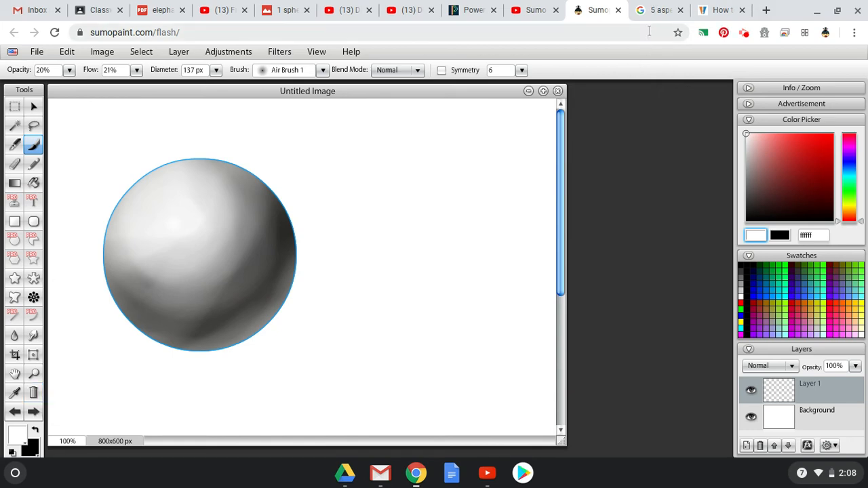
pyautogui.click(655, 11)
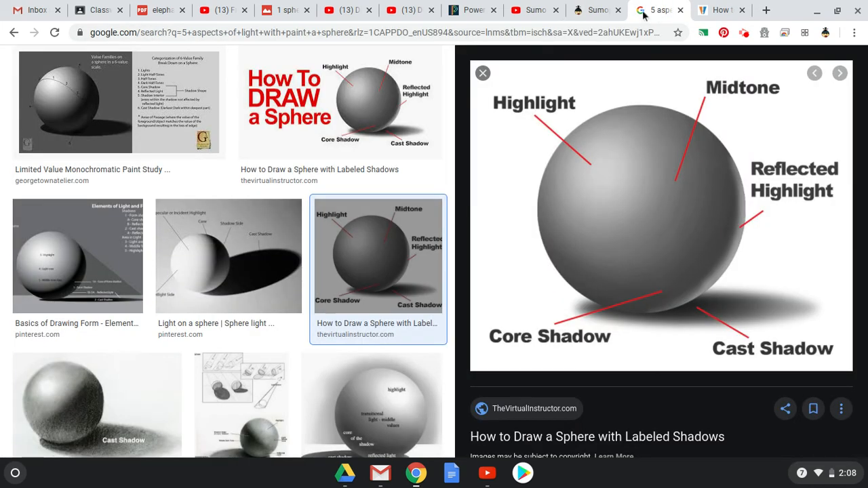
pyautogui.click(598, 11)
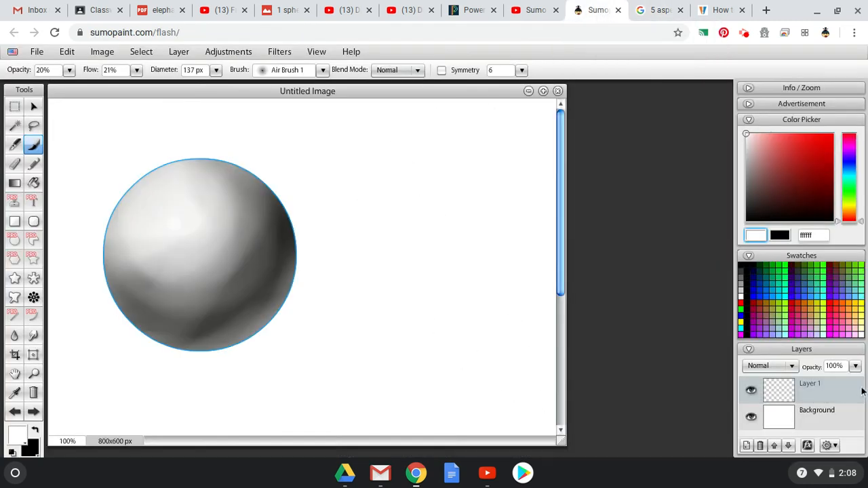
# Make the Background layer active and clear the circular selection around the sphere.
pyautogui.doubleClick(825, 411)
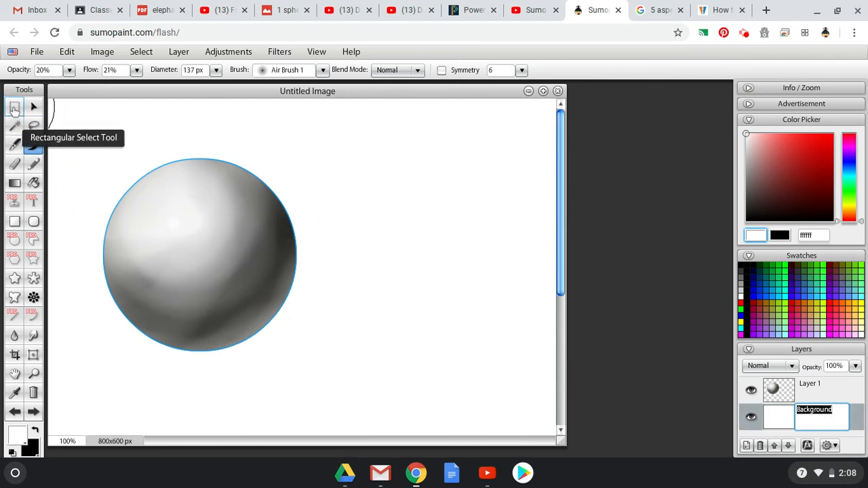
pyautogui.click(35, 107)
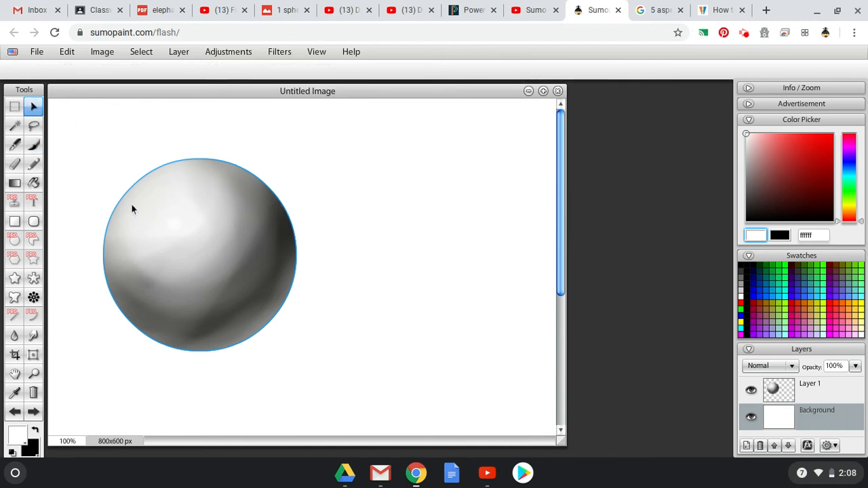
pyautogui.click(15, 108)
pyautogui.click(324, 201)
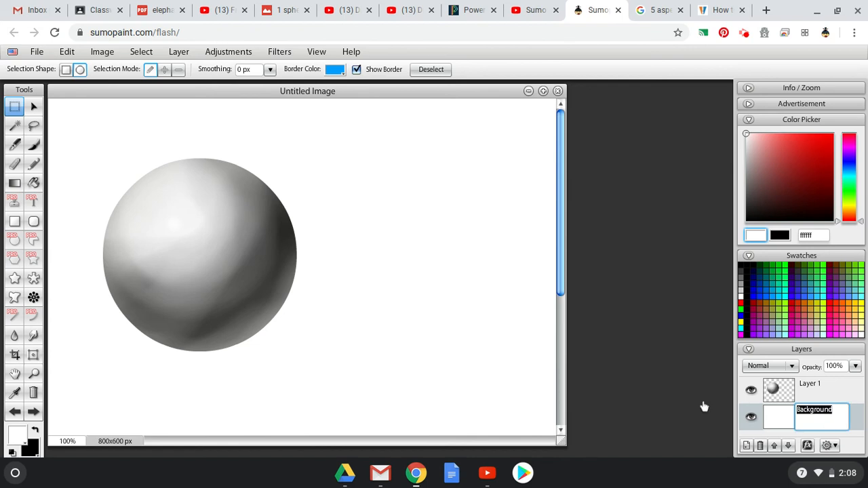
# Brush a soft black cast shadow on the Background layer, extending from beneath the sphere to its right, and undo the last excess stroke.
pyautogui.click(34, 146)
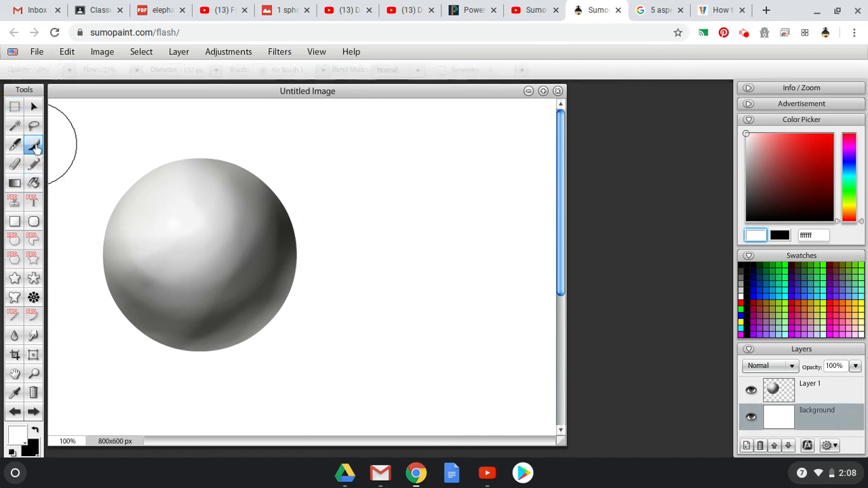
pyautogui.click(34, 432)
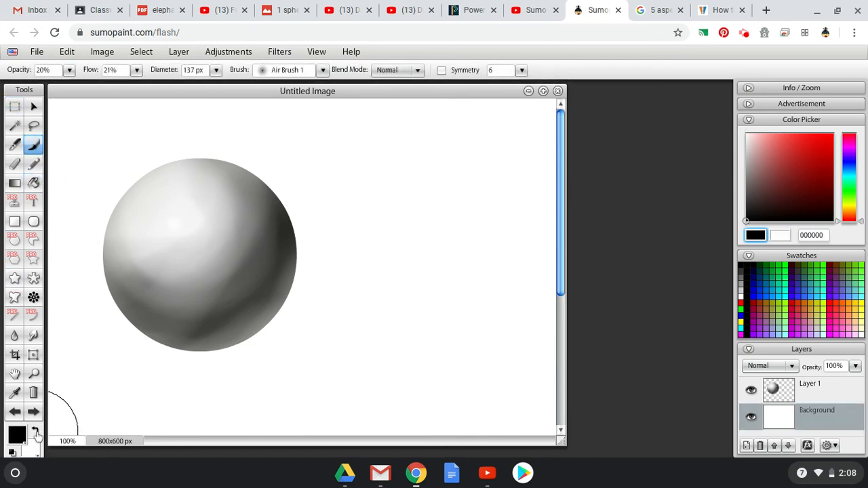
pyautogui.moveTo(252, 314)
pyautogui.mouseDown()
pyautogui.moveTo(396, 275)
pyautogui.moveTo(350, 293)
pyautogui.moveTo(234, 311)
pyautogui.moveTo(367, 257)
pyautogui.moveTo(230, 299)
pyautogui.moveTo(232, 324)
pyautogui.moveTo(209, 324)
pyautogui.moveTo(284, 325)
pyautogui.moveTo(354, 297)
pyautogui.moveTo(202, 345)
pyautogui.moveTo(194, 334)
pyautogui.moveTo(392, 269)
pyautogui.moveTo(218, 303)
pyautogui.moveTo(350, 298)
pyautogui.moveTo(253, 311)
pyautogui.moveTo(389, 298)
pyautogui.moveTo(300, 327)
pyautogui.moveTo(240, 333)
pyautogui.moveTo(184, 324)
pyautogui.moveTo(234, 328)
pyautogui.moveTo(361, 301)
pyautogui.moveTo(307, 304)
pyautogui.moveTo(226, 336)
pyautogui.moveTo(319, 303)
pyautogui.moveTo(177, 330)
pyautogui.moveTo(304, 328)
pyautogui.moveTo(342, 316)
pyautogui.moveTo(366, 293)
pyautogui.moveTo(322, 275)
pyautogui.moveTo(231, 325)
pyautogui.moveTo(292, 316)
pyautogui.moveTo(379, 279)
pyautogui.moveTo(277, 334)
pyautogui.moveTo(216, 351)
pyautogui.moveTo(188, 335)
pyautogui.moveTo(351, 301)
pyautogui.moveTo(241, 337)
pyautogui.moveTo(196, 340)
pyautogui.moveTo(280, 306)
pyautogui.moveTo(238, 295)
pyautogui.moveTo(412, 317)
pyautogui.moveTo(312, 345)
pyautogui.moveTo(193, 319)
pyautogui.moveTo(459, 294)
pyautogui.moveTo(355, 277)
pyautogui.moveTo(333, 377)
pyautogui.moveTo(468, 285)
pyautogui.mouseUp()
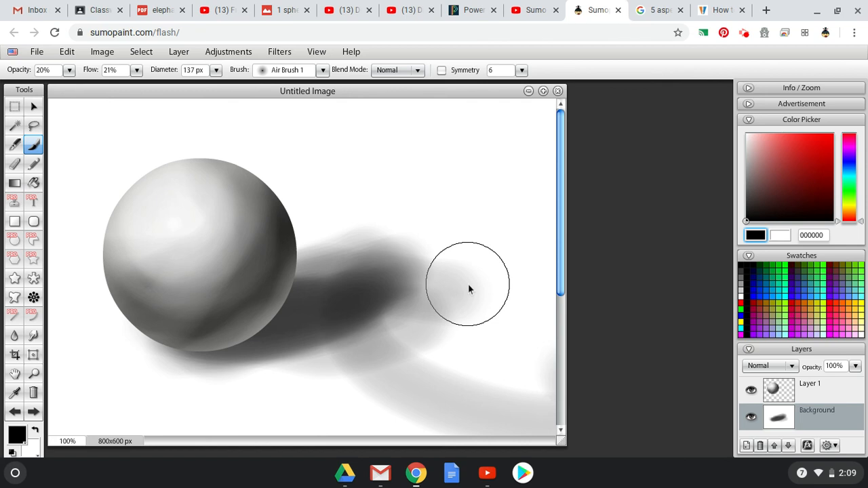
pyautogui.hotkey('ctrl', 'z')
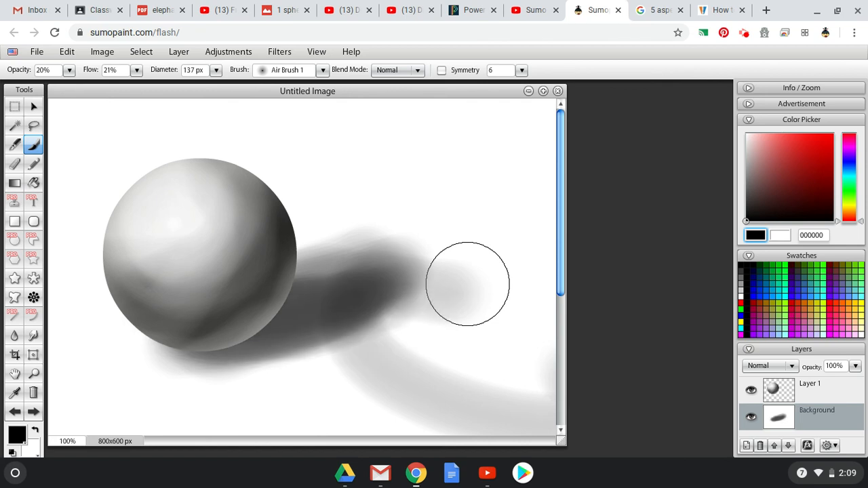
pyautogui.moveTo(468, 283)
pyautogui.mouseDown()
pyautogui.moveTo(175, 97)
pyautogui.moveTo(40, 56)
pyautogui.mouseUp()
# Set up saving the image to the computer as a JPG, naming it with the artist's full name followed by "Gt sphere".
pyautogui.click(38, 53)
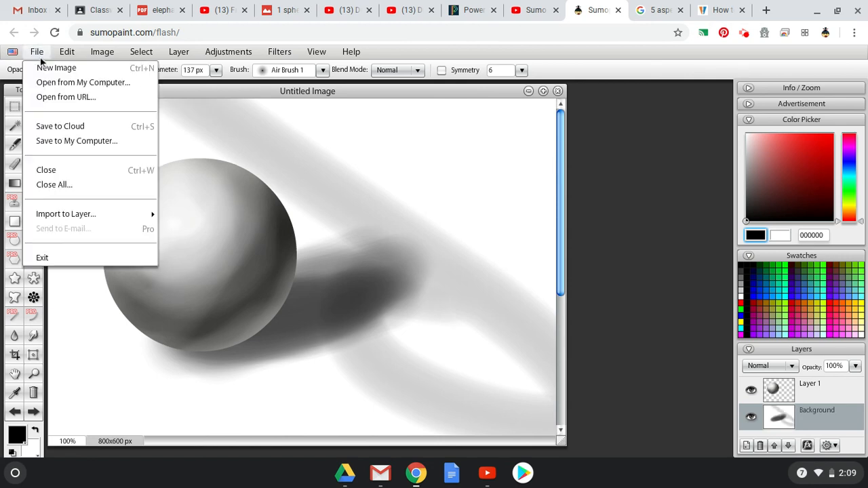
pyautogui.click(60, 142)
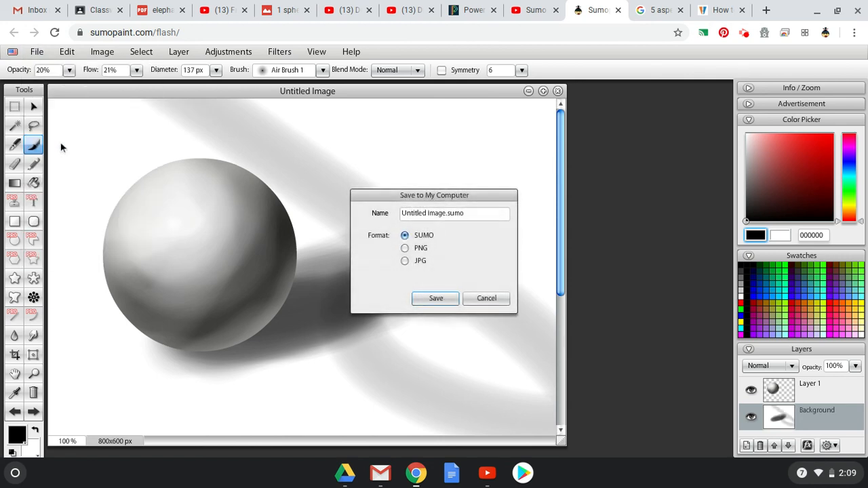
pyautogui.click(405, 261)
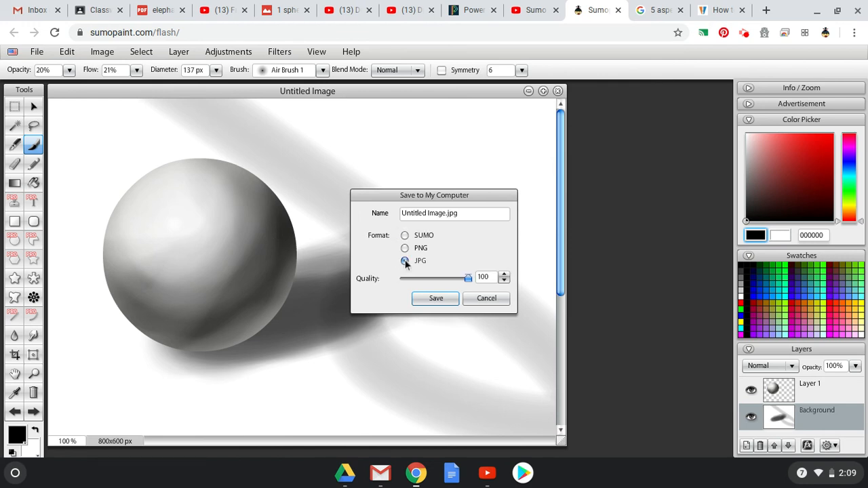
pyautogui.click(428, 215)
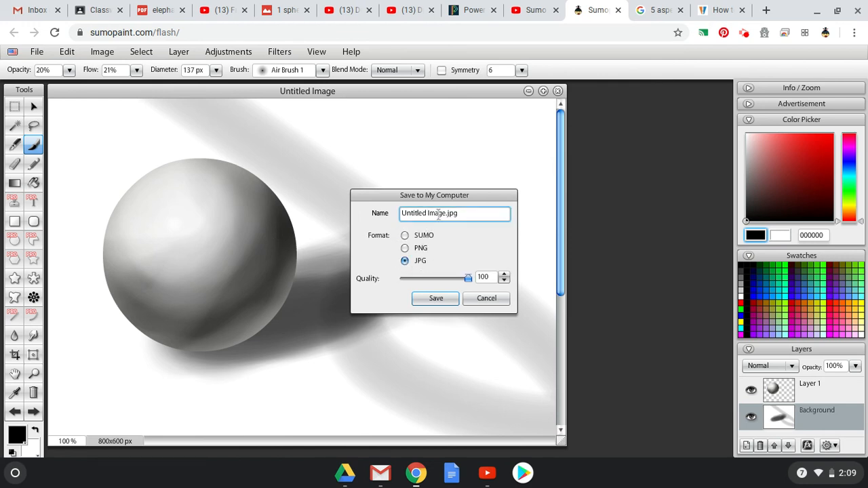
pyautogui.moveTo(444, 214); pyautogui.dragTo(397, 217)
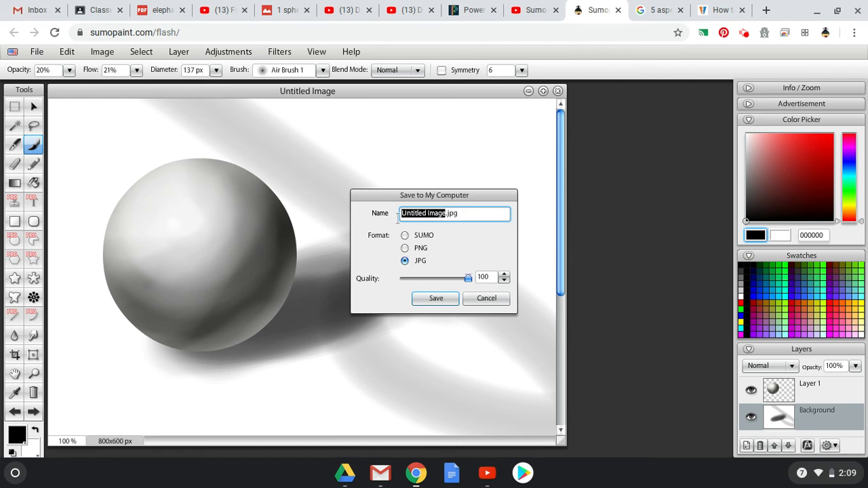
pyautogui.write('k')
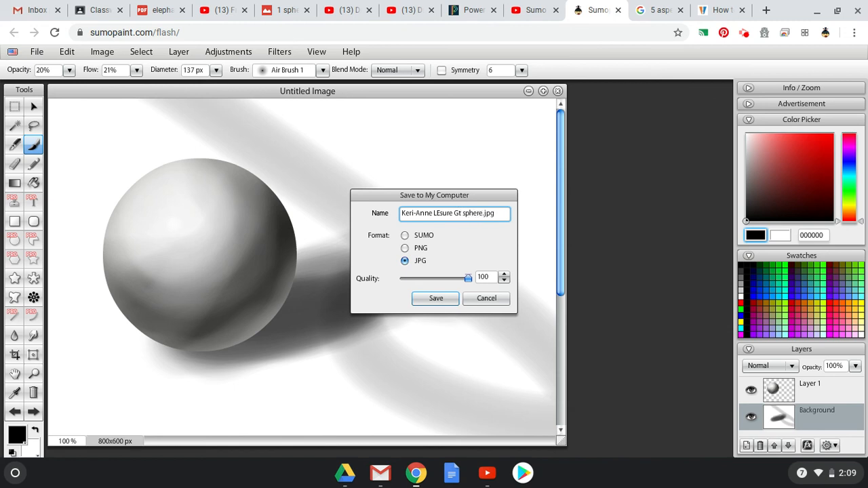
# Save the JPG file in the "digital art" folder under My files.
pyautogui.click(429, 299)
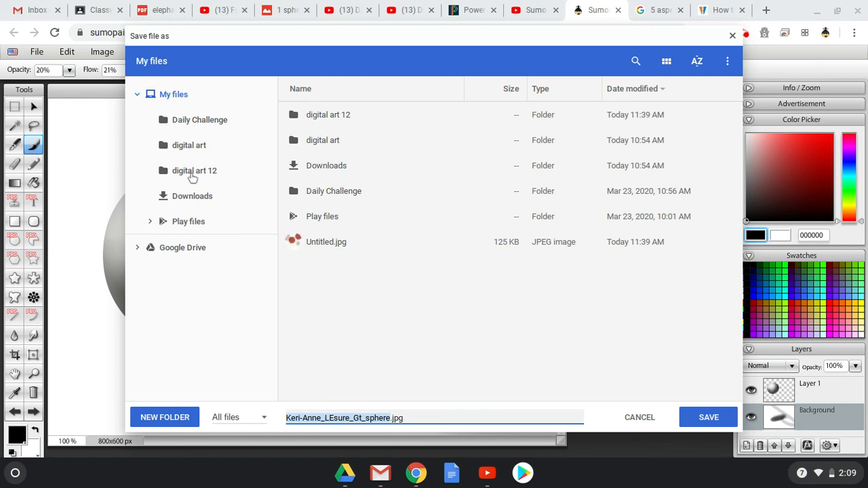
pyautogui.click(190, 146)
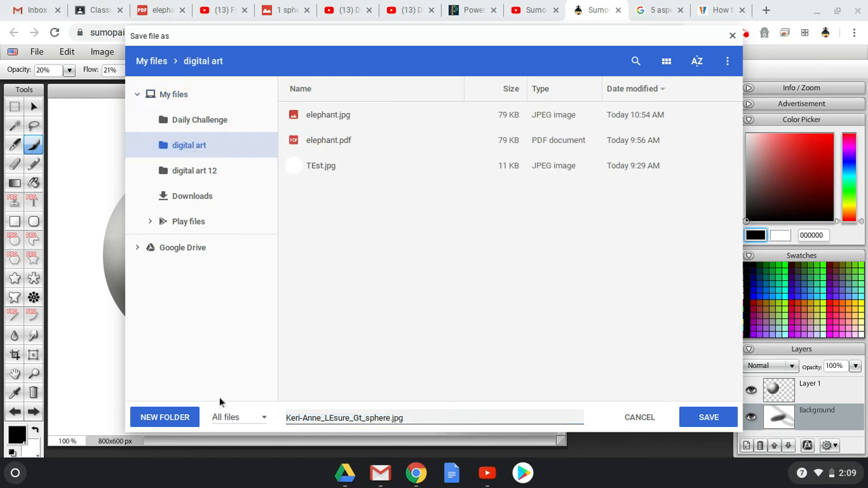
pyautogui.click(717, 416)
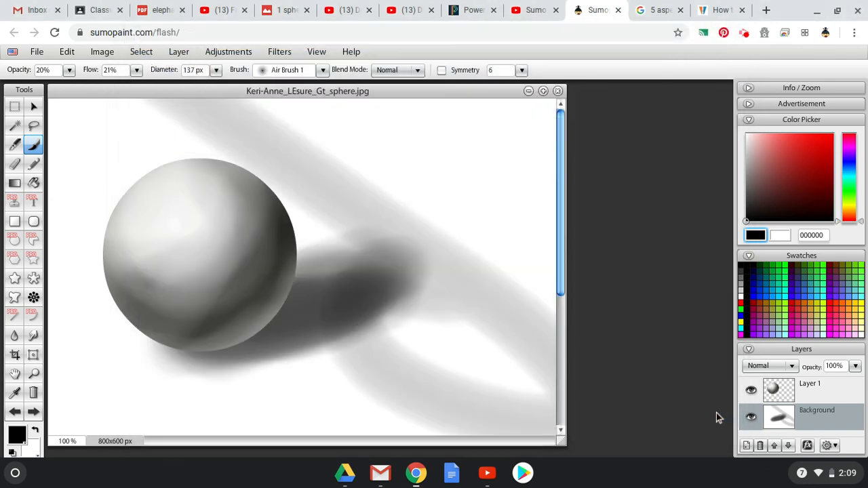